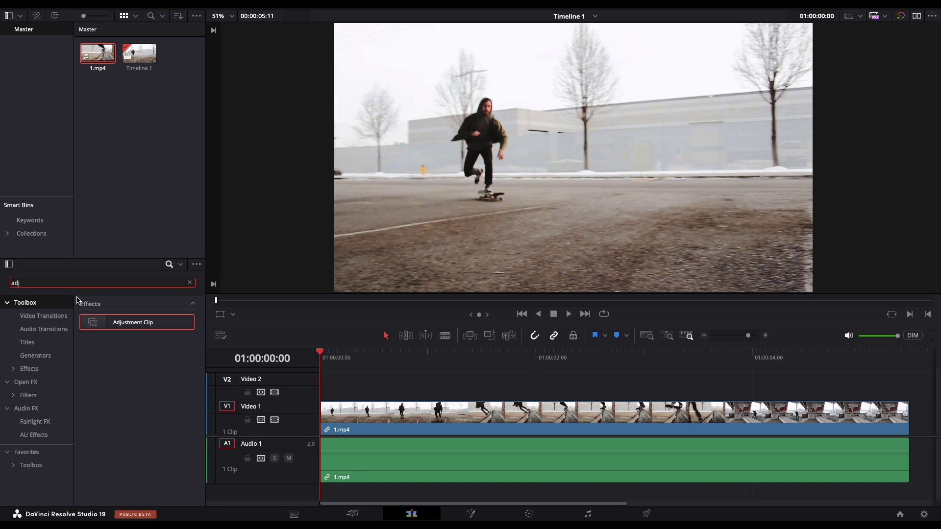
Place an Adjustment Clip on Video 2 above the footage and split 1.mp4 at 01:00:01:14.
{"action": "left_click_drag", "start_coordinate": [118, 321], "coordinate": [426, 384]}
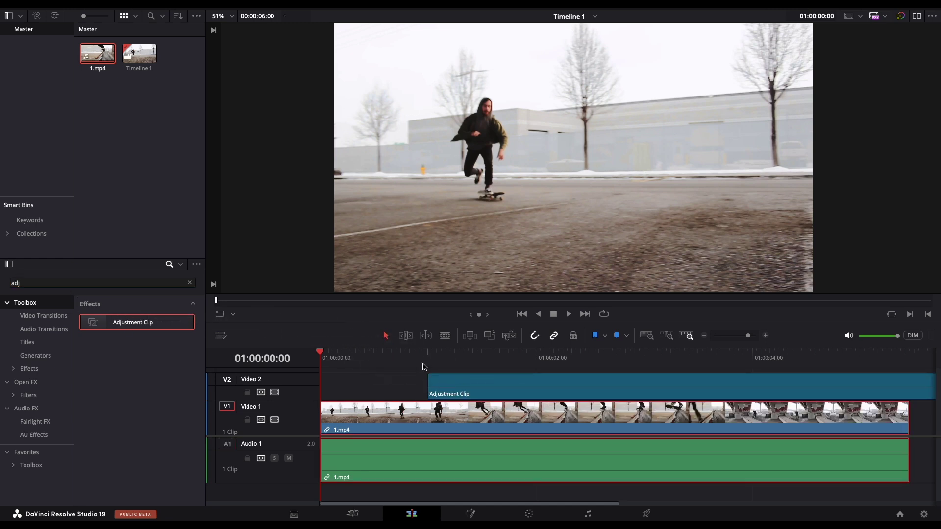
{"action": "left_click_drag", "start_coordinate": [471, 389], "coordinate": [563, 387]}
{"action": "left_click_drag", "start_coordinate": [442, 356], "coordinate": [493, 364]}
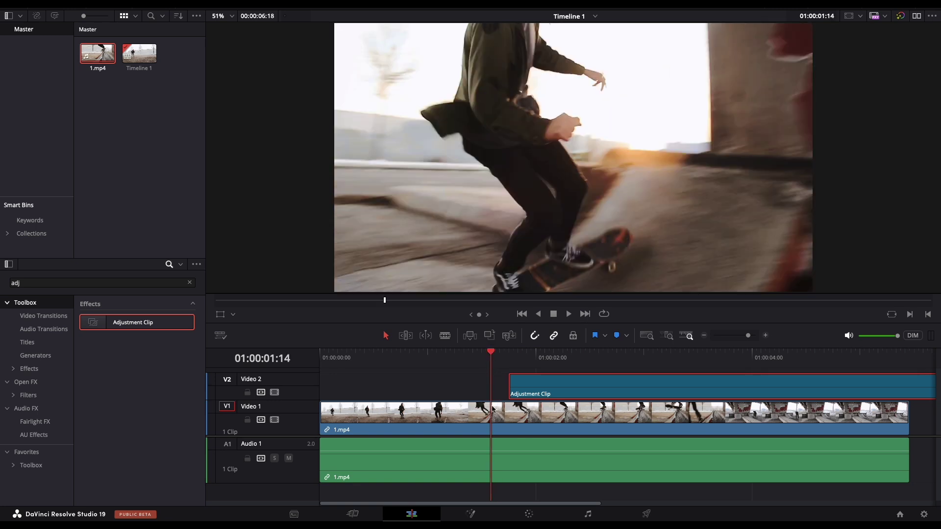
{"action": "key", "text": "b"}
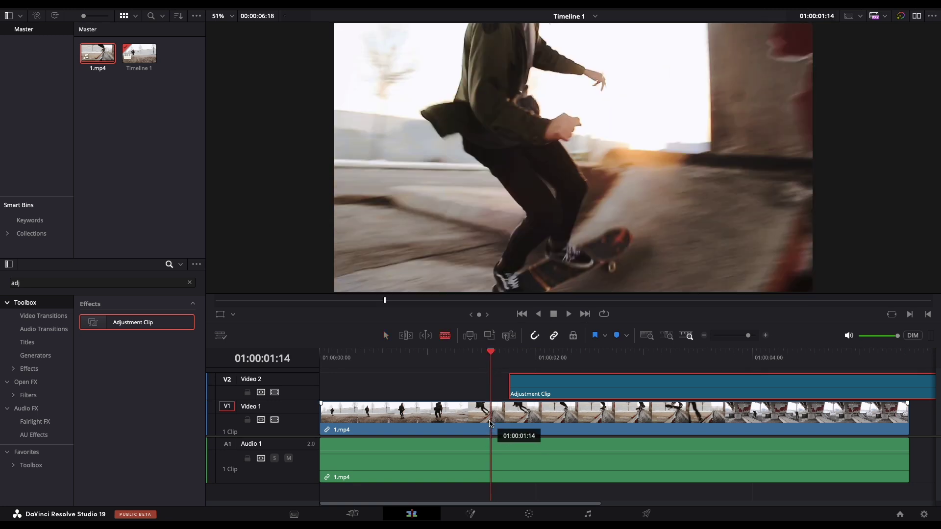
{"action": "left_click", "coordinate": [490, 424]}
{"action": "key", "text": "a"}
Shift the adjustment clip over the cut and trim its start to 01:00:01:08, six frames before the cut.
{"action": "left_click", "coordinate": [556, 386]}
{"action": "left_click_drag", "start_coordinate": [557, 386], "coordinate": [469, 388]}
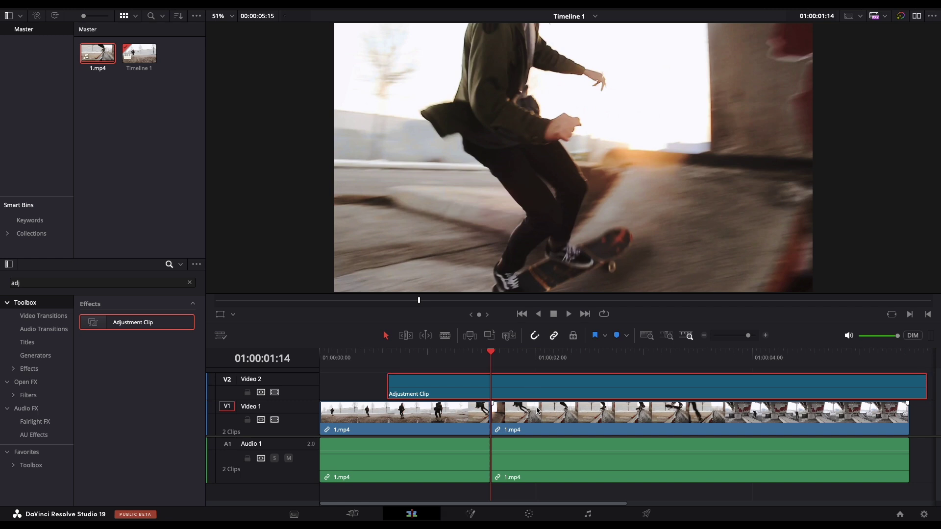
{"action": "key", "text": "Left"}
{"action": "key", "text": "Left"}
{"action": "key", "text": "Left"}
{"action": "key", "text": "Left"}
{"action": "key", "text": "Left"}
{"action": "key", "text": "Left"}
{"action": "left_click_drag", "start_coordinate": [385, 386], "coordinate": [464, 386]}
Split the adjustment clip at 01:00:01:20, six frames after the cut, and delete the remainder.
{"action": "key", "text": "Right"}
{"action": "key", "text": "Right"}
{"action": "key", "text": "Right"}
{"action": "key", "text": "Right"}
{"action": "key", "text": "Right"}
{"action": "key", "text": "Right"}
{"action": "key", "text": "Right"}
{"action": "key", "text": "Right"}
{"action": "key", "text": "Right"}
{"action": "key", "text": "Right"}
{"action": "key", "text": "Right"}
{"action": "key", "text": "Right"}
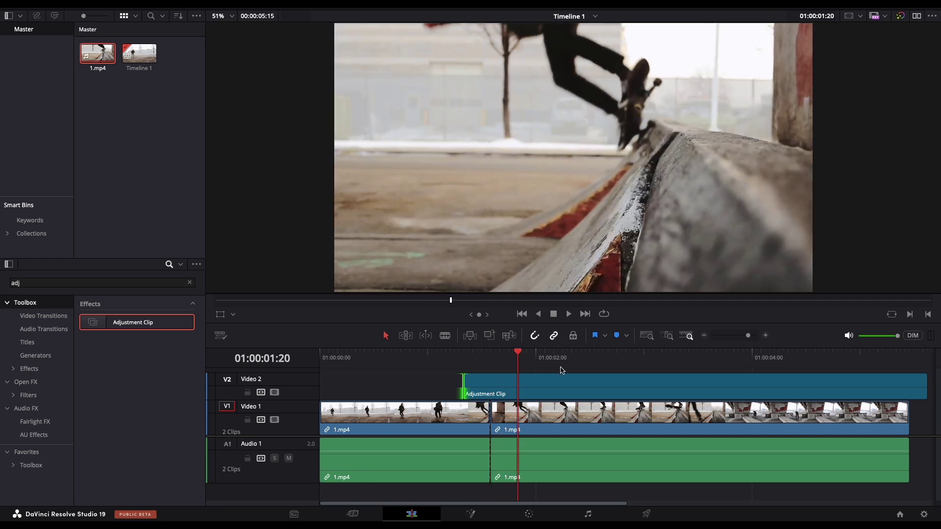
{"action": "key", "text": "b"}
{"action": "left_click", "coordinate": [520, 385]}
{"action": "key", "text": "a"}
{"action": "left_click", "coordinate": [538, 397]}
{"action": "key", "text": "Delete"}
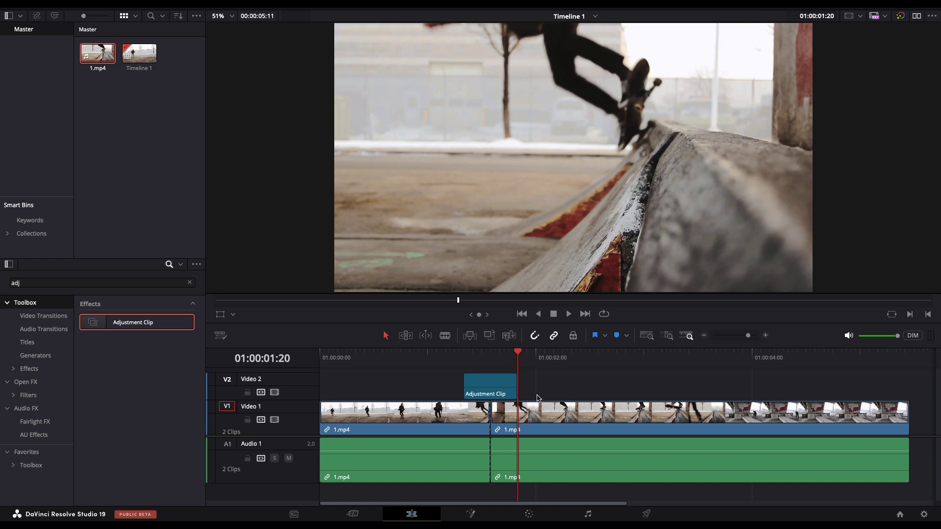
Open the adjustment clip in Fusion at the cut and insert a Displace node between MediaIn1 and MediaOut1.
{"action": "left_click", "coordinate": [490, 354]}
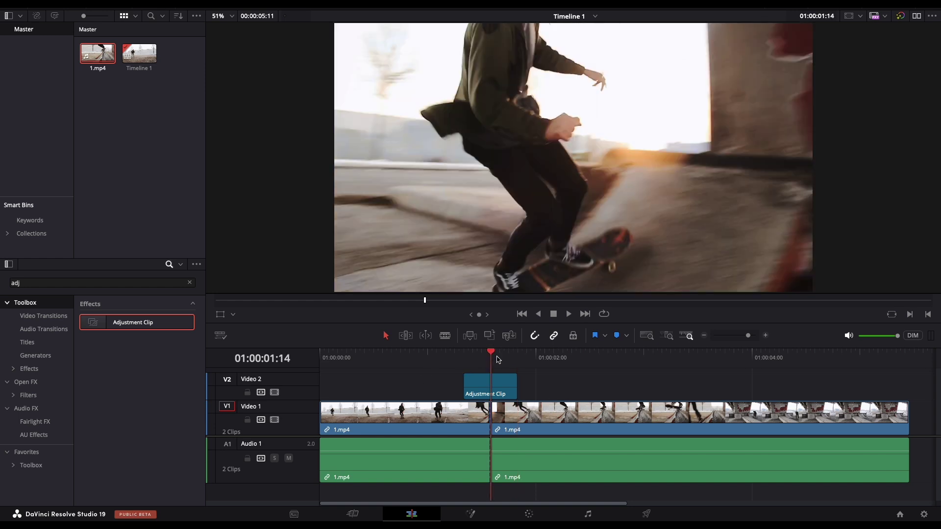
{"action": "left_click", "coordinate": [471, 515]}
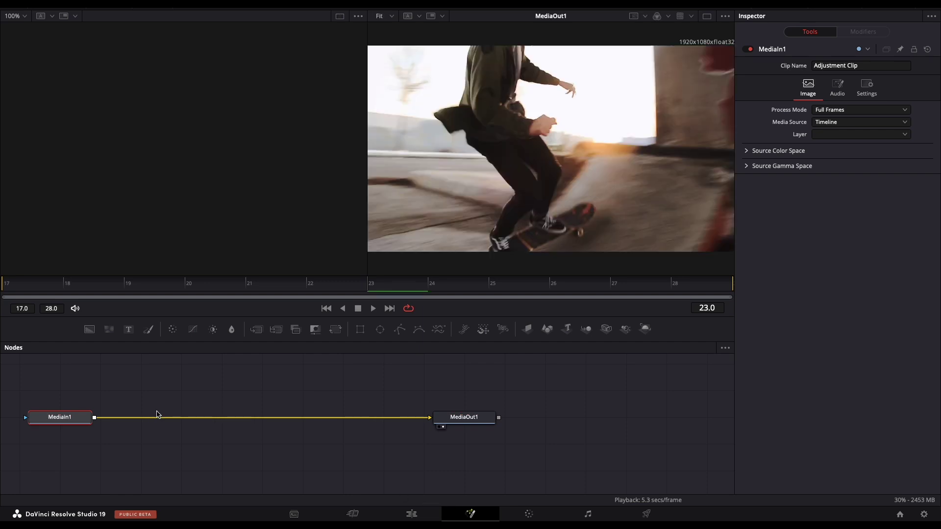
{"action": "key", "text": "shift+space"}
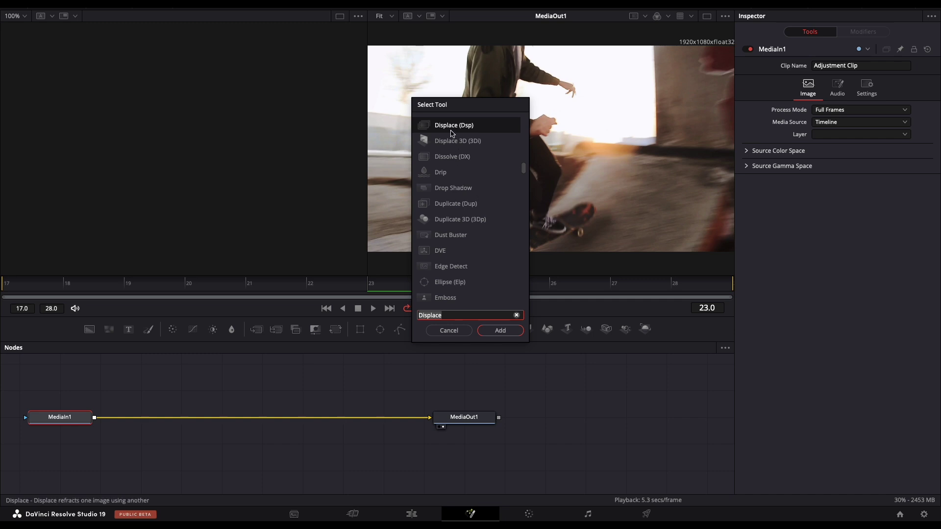
{"action": "left_click", "coordinate": [499, 333]}
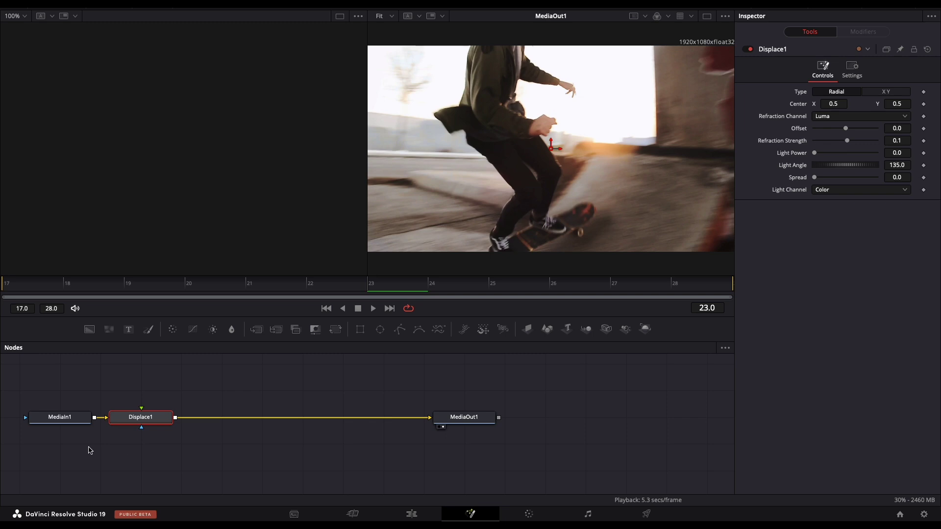
{"action": "left_click_drag", "start_coordinate": [143, 417], "coordinate": [194, 417]}
Add a FastNoise node and connect its output to the foreground input of Displace1.
{"action": "left_click", "coordinate": [92, 393]}
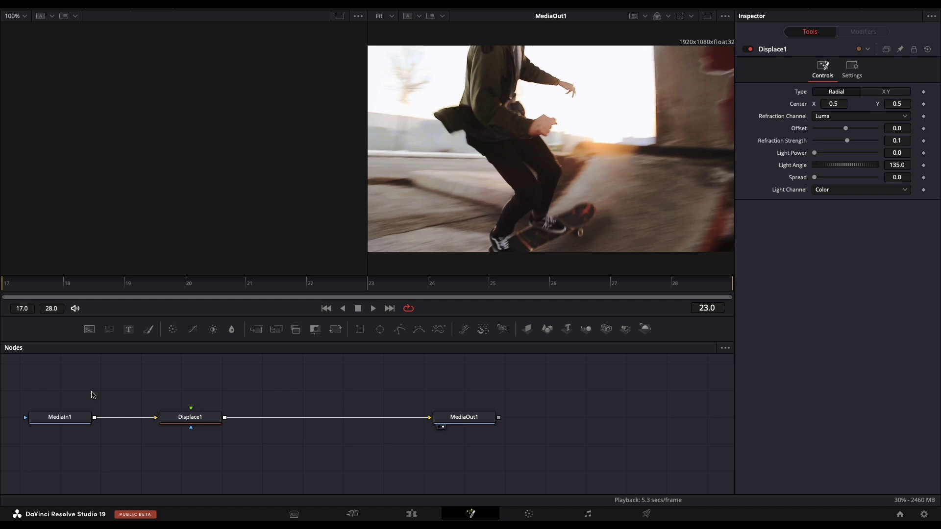
{"action": "key", "text": "shift+space"}
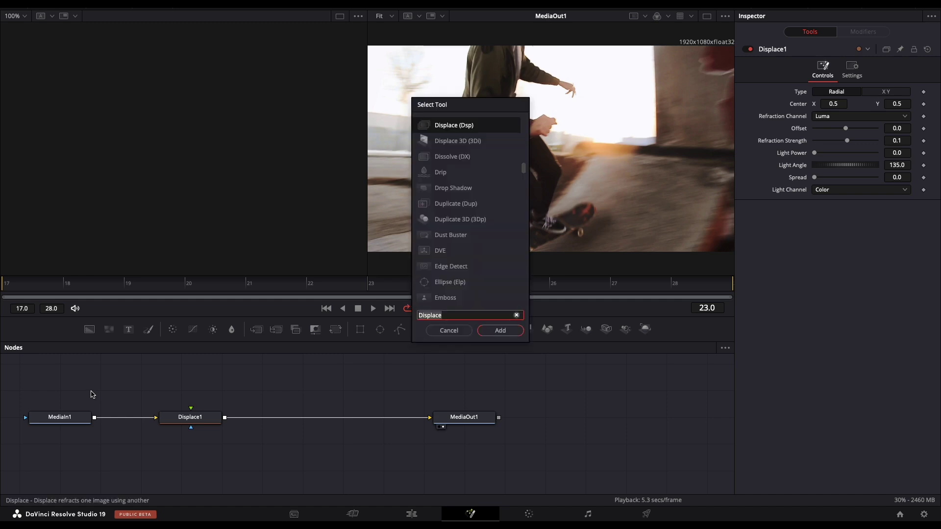
{"action": "type", "text": "fast"}
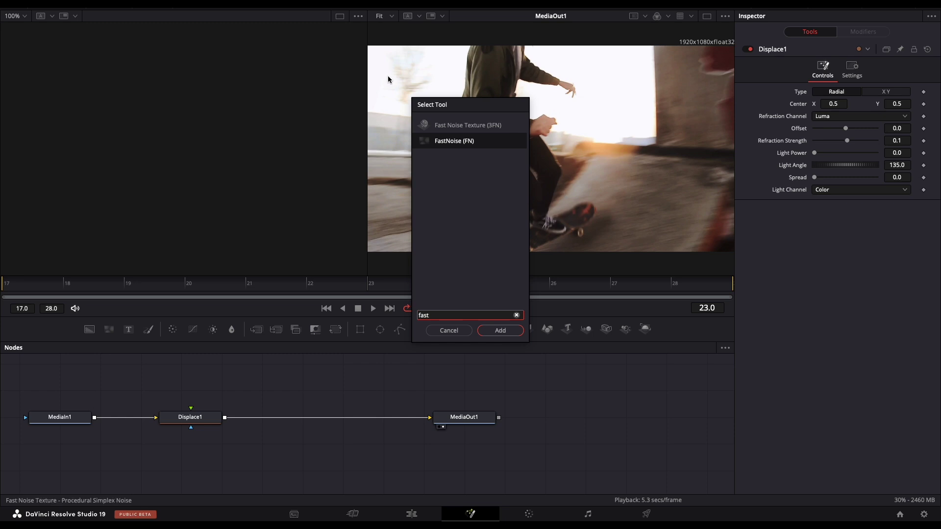
{"action": "left_click", "coordinate": [502, 332]}
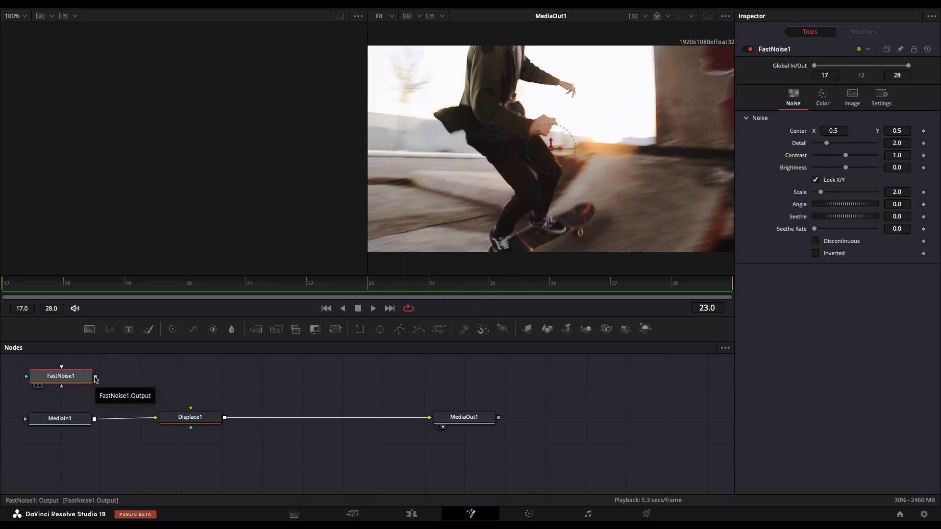
{"action": "left_click_drag", "start_coordinate": [96, 377], "coordinate": [193, 411]}
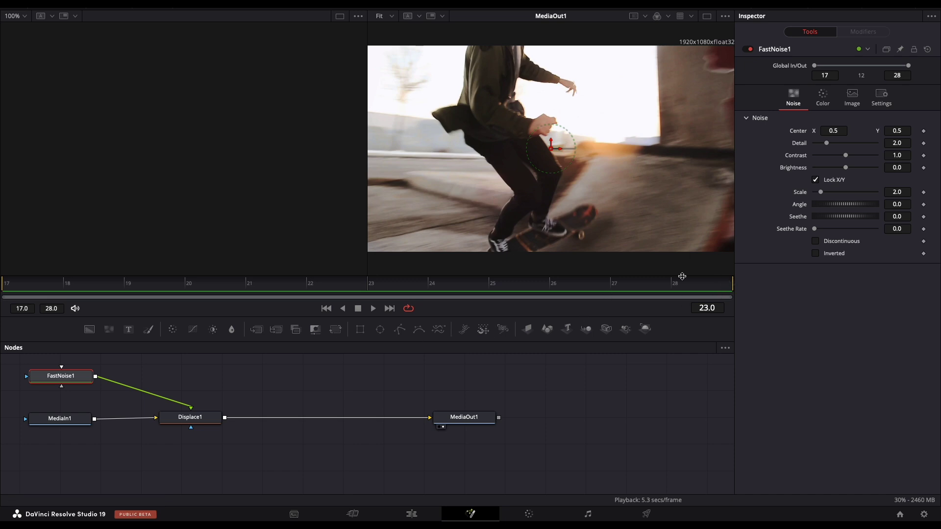
Set the FastNoise contrast to 5.0, unlock X/Y, and set X Scale to 20.0 and Y Scale to about 3.46.
{"action": "left_click_drag", "start_coordinate": [844, 159], "coordinate": [895, 155]}
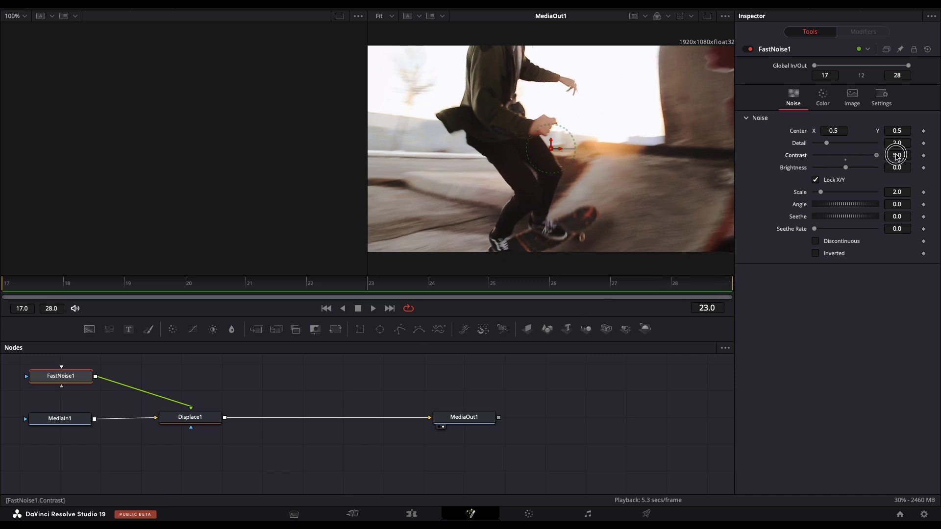
{"action": "left_click", "coordinate": [816, 180]}
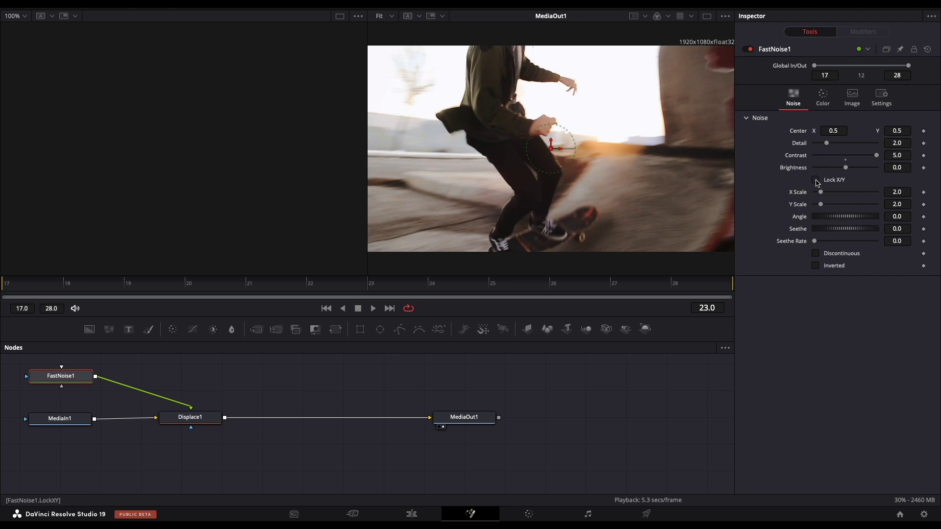
{"action": "left_click_drag", "start_coordinate": [820, 192], "coordinate": [888, 194]}
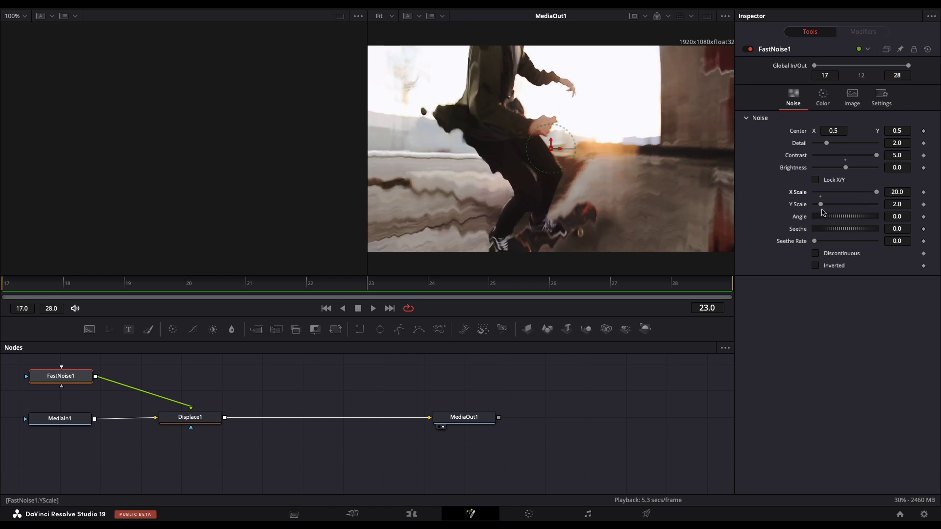
{"action": "left_click_drag", "start_coordinate": [822, 207], "coordinate": [826, 206]}
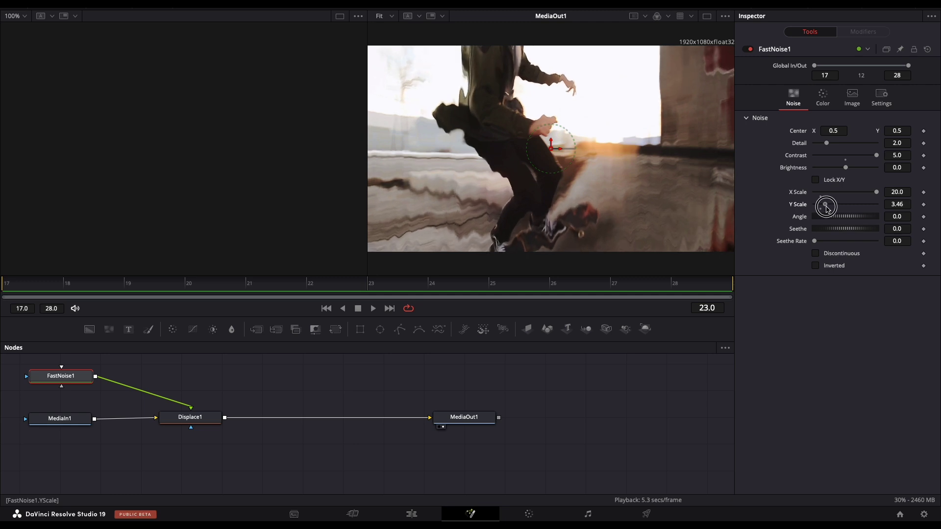
Switch the Displace1 type to XY and set its Spread to 3.0.
{"action": "left_click", "coordinate": [191, 418]}
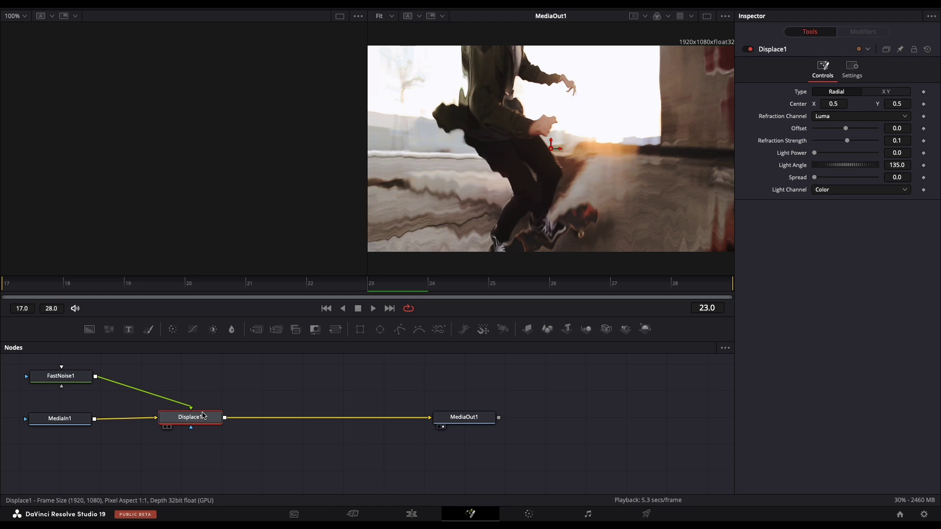
{"action": "left_click", "coordinate": [877, 92]}
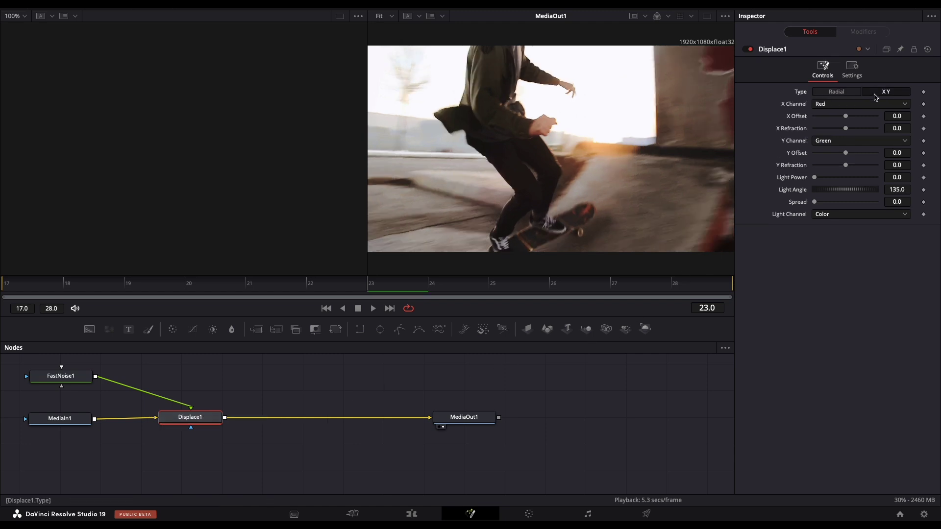
{"action": "left_click_drag", "start_coordinate": [815, 202], "coordinate": [882, 203]}
Keyframe X Refraction and Y Refraction of Displace1 at the cut, frame 23, setting both to 0.054.
{"action": "left_click", "coordinate": [412, 513]}
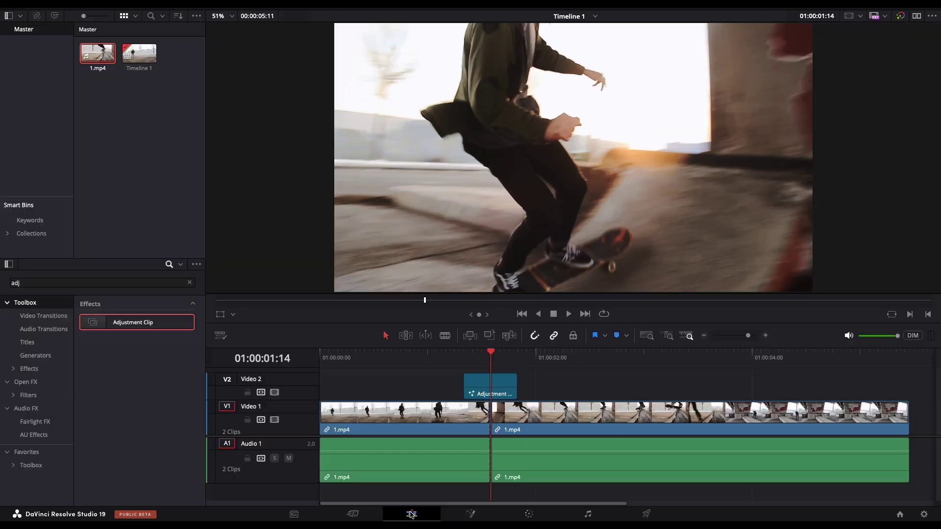
{"action": "left_click", "coordinate": [489, 386]}
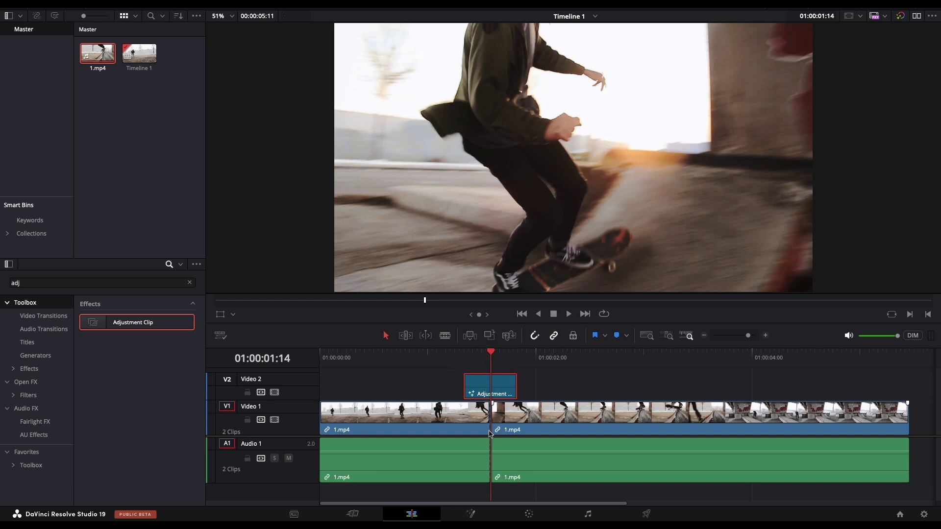
{"action": "left_click", "coordinate": [469, 514]}
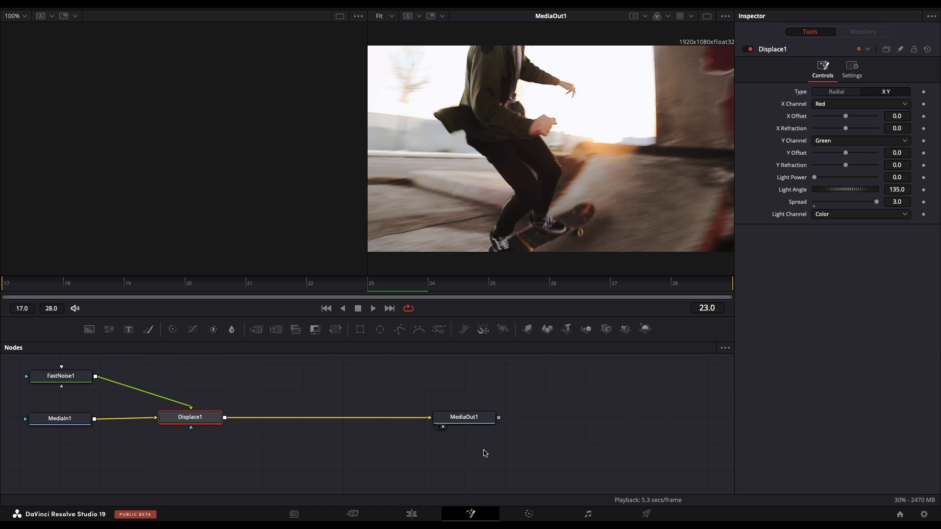
{"action": "left_click", "coordinate": [924, 128]}
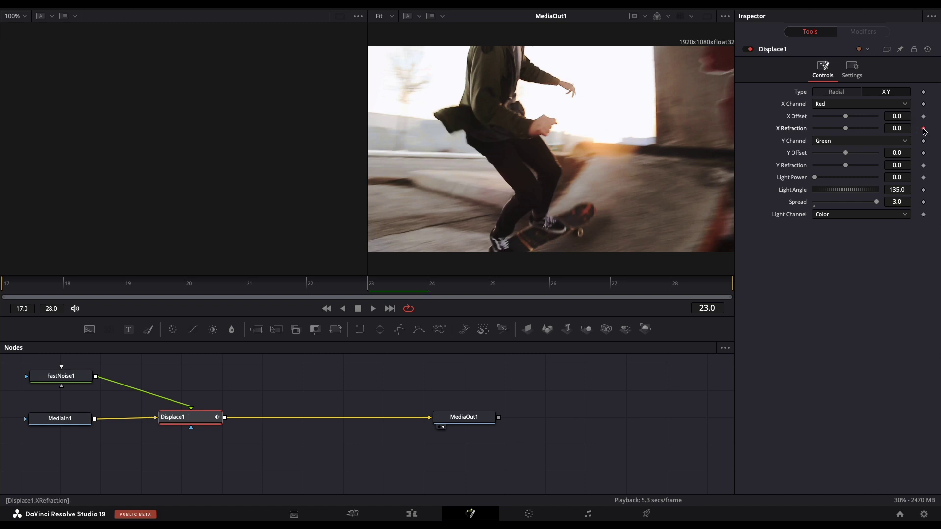
{"action": "left_click", "coordinate": [923, 166]}
{"action": "left_click_drag", "start_coordinate": [846, 167], "coordinate": [864, 169]}
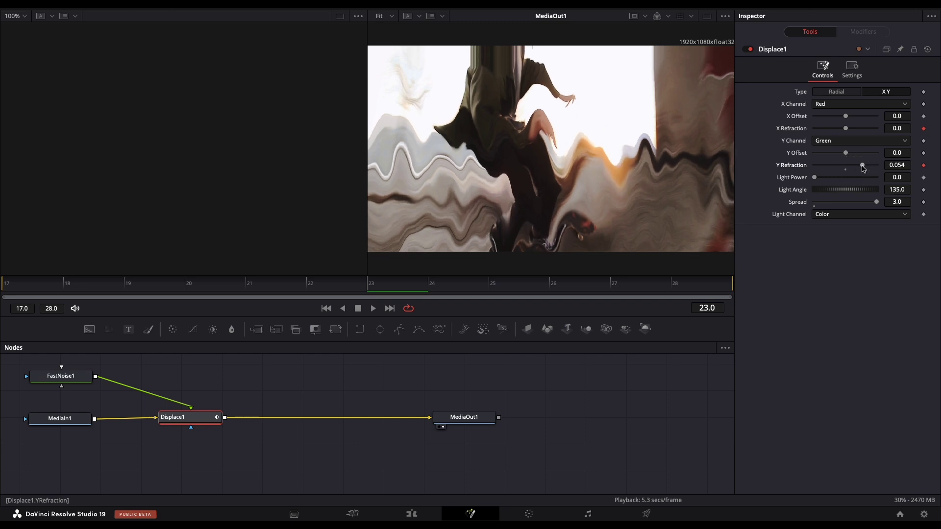
{"action": "left_click_drag", "start_coordinate": [847, 132], "coordinate": [863, 132]}
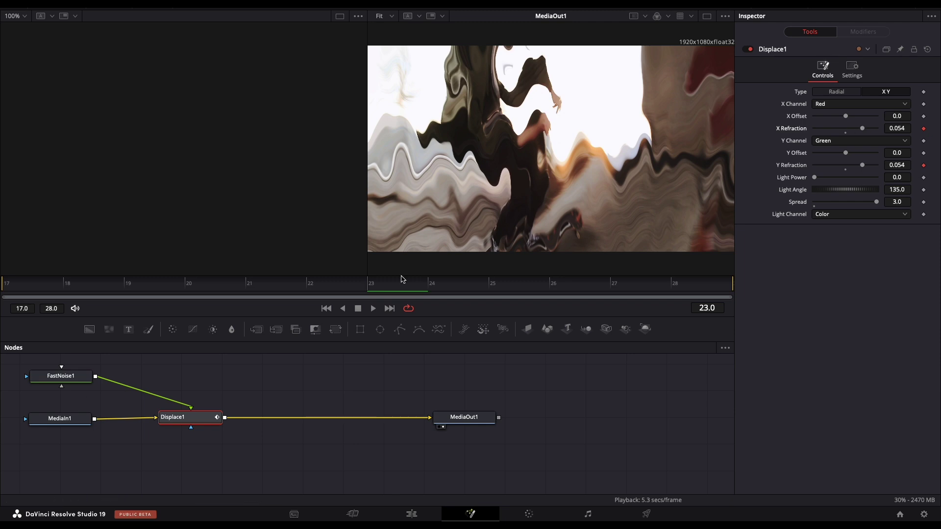
Keyframe X Refraction and Y Refraction of Displace1 to 0 at the adjustment clip's first frame, 01:00:01:08.
{"action": "left_click", "coordinate": [411, 514]}
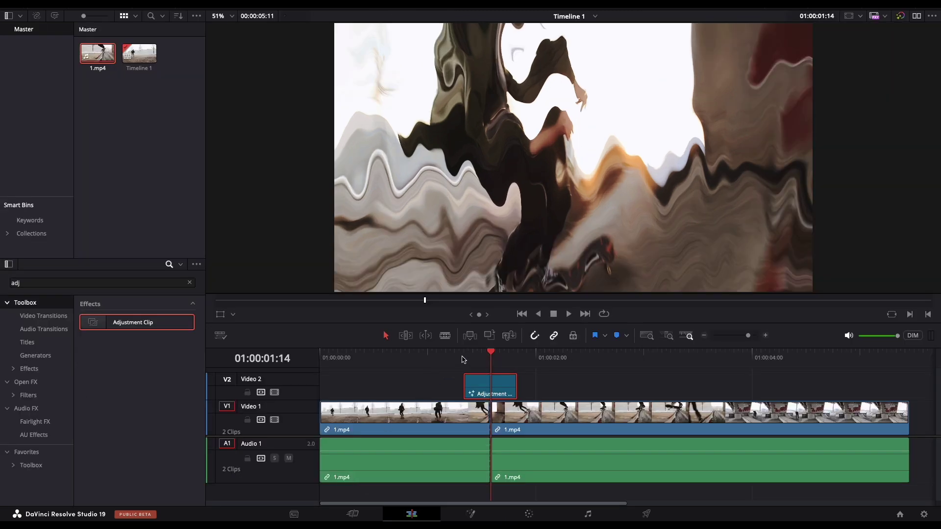
{"action": "left_click", "coordinate": [465, 360]}
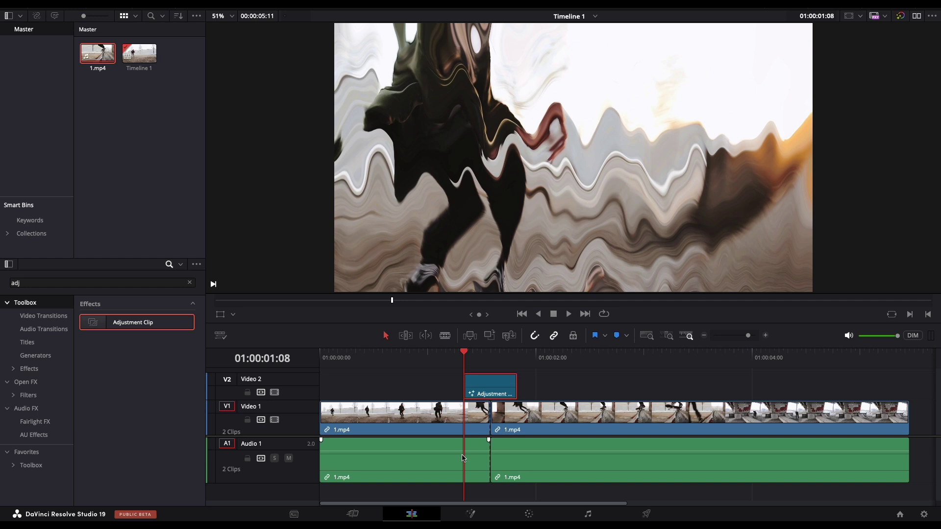
{"action": "left_click", "coordinate": [471, 514]}
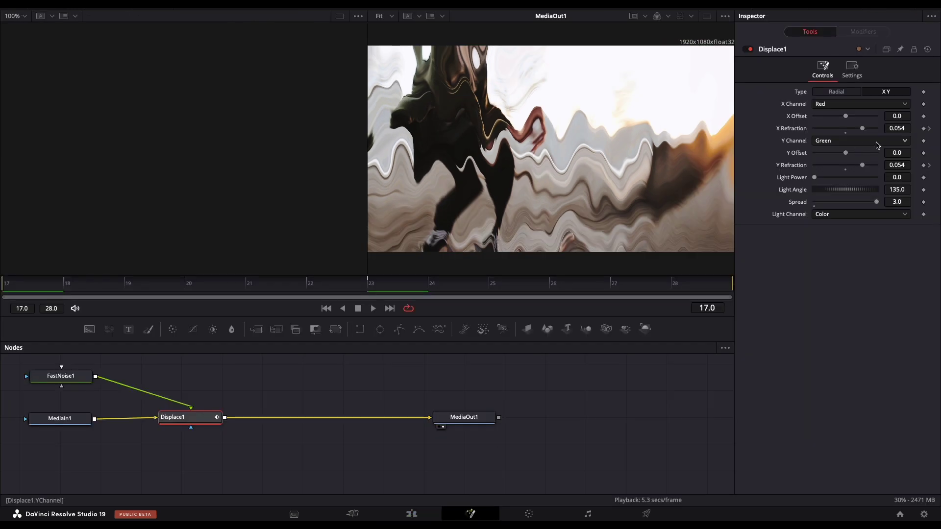
{"action": "left_click", "coordinate": [923, 129]}
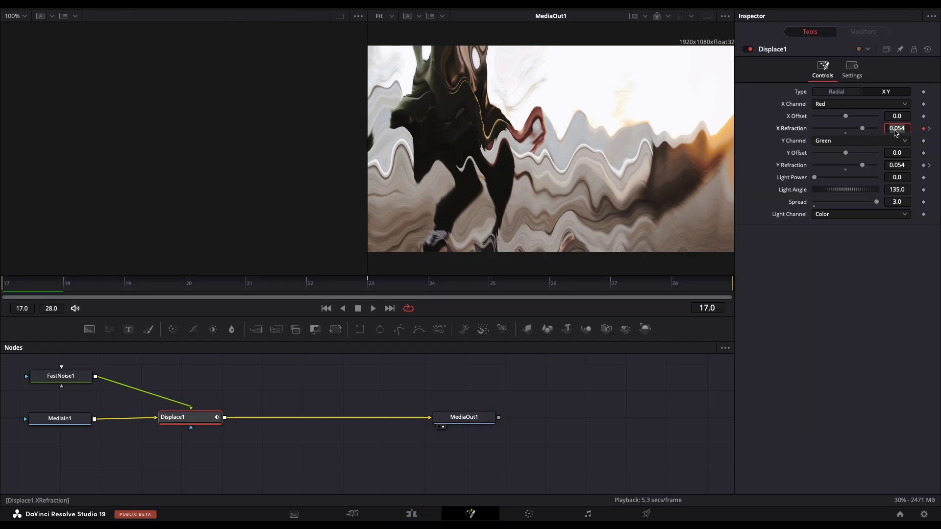
{"action": "type", "text": "0"}
{"action": "key", "text": "Tab"}
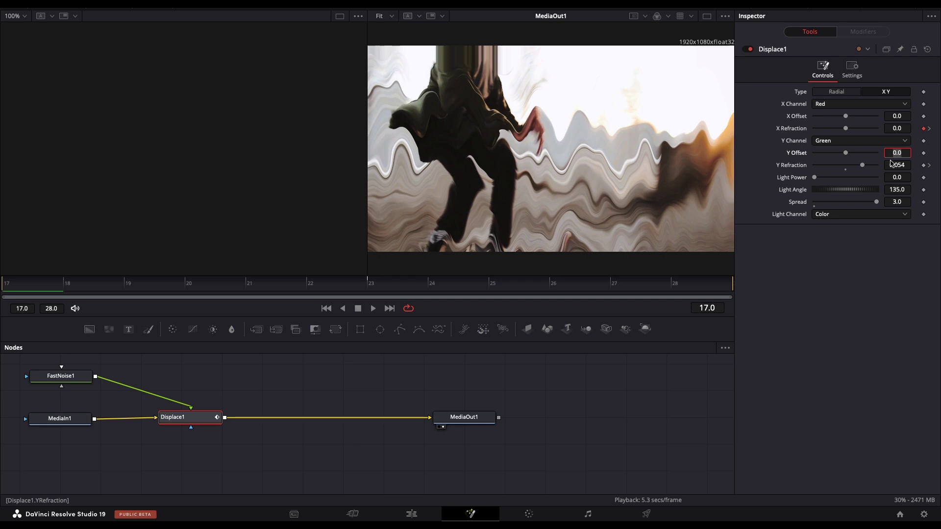
{"action": "left_click", "coordinate": [901, 165]}
{"action": "left_click", "coordinate": [923, 165]}
{"action": "double_click", "coordinate": [899, 165]}
{"action": "type", "text": "0"}
{"action": "key", "text": "Tab"}
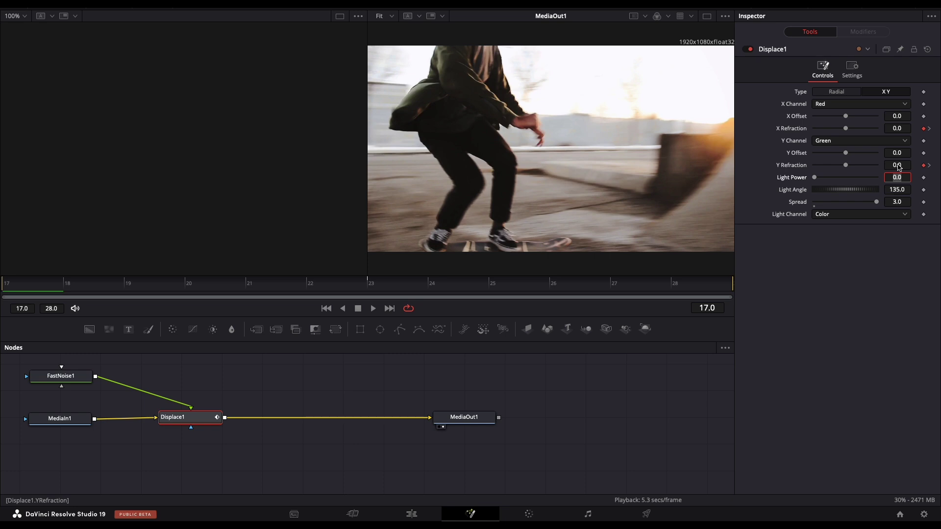
Keyframe X Refraction and Y Refraction of Displace1 to 0 at the adjustment clip's last frame, 01:00:01:19 (Fusion frame 28).
{"action": "left_click", "coordinate": [412, 513]}
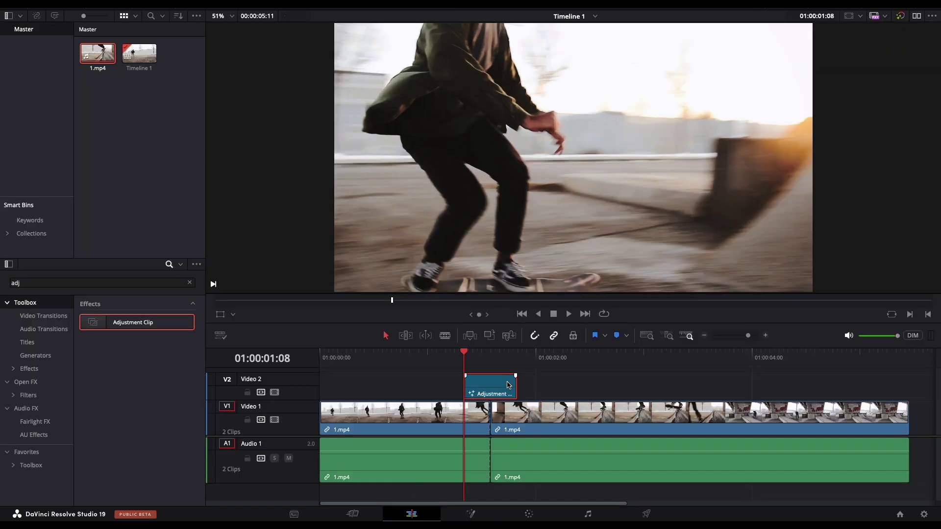
{"action": "left_click", "coordinate": [518, 357]}
{"action": "key", "text": "Left"}
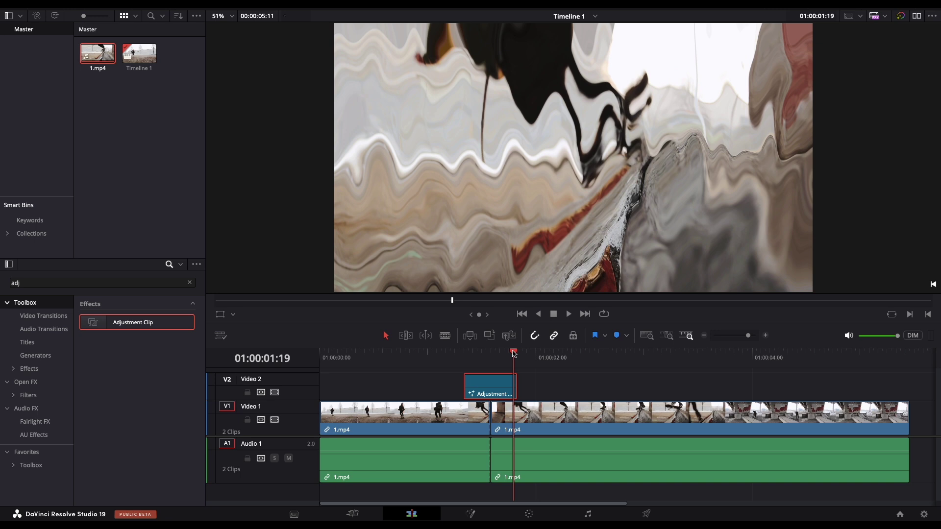
{"action": "left_click", "coordinate": [470, 514]}
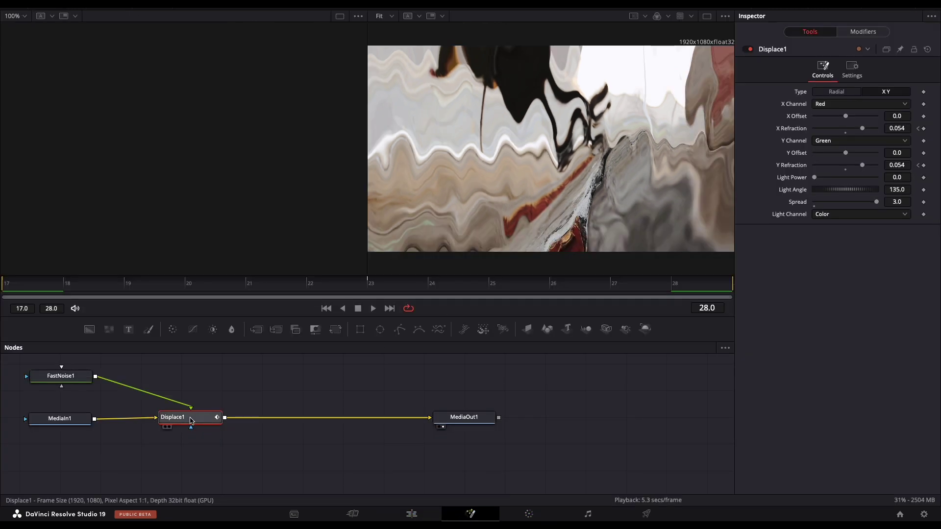
{"action": "left_click_drag", "start_coordinate": [674, 283], "coordinate": [730, 284]}
{"action": "left_click", "coordinate": [674, 281]}
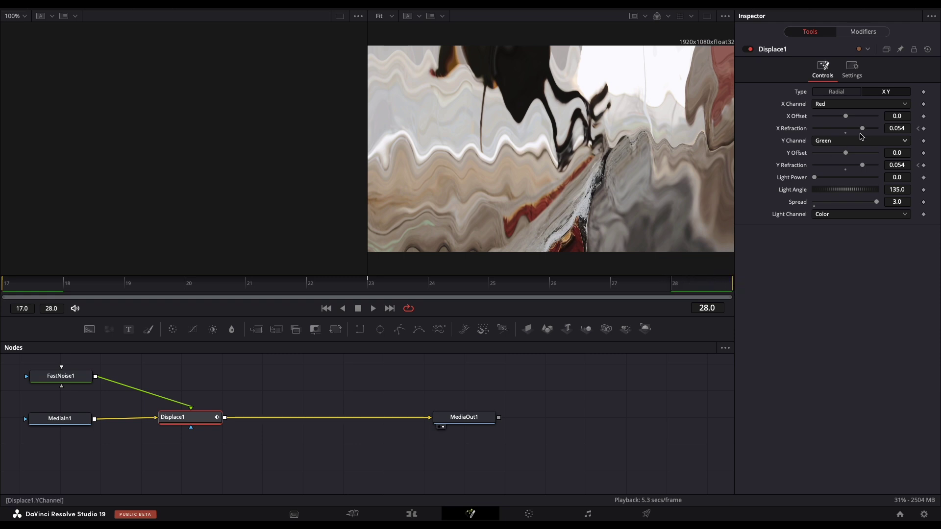
{"action": "left_click", "coordinate": [892, 128]}
{"action": "type", "text": "0"}
{"action": "key", "text": "Tab"}
{"action": "left_click", "coordinate": [895, 166]}
{"action": "type", "text": "0"}
{"action": "key", "text": "Tab"}
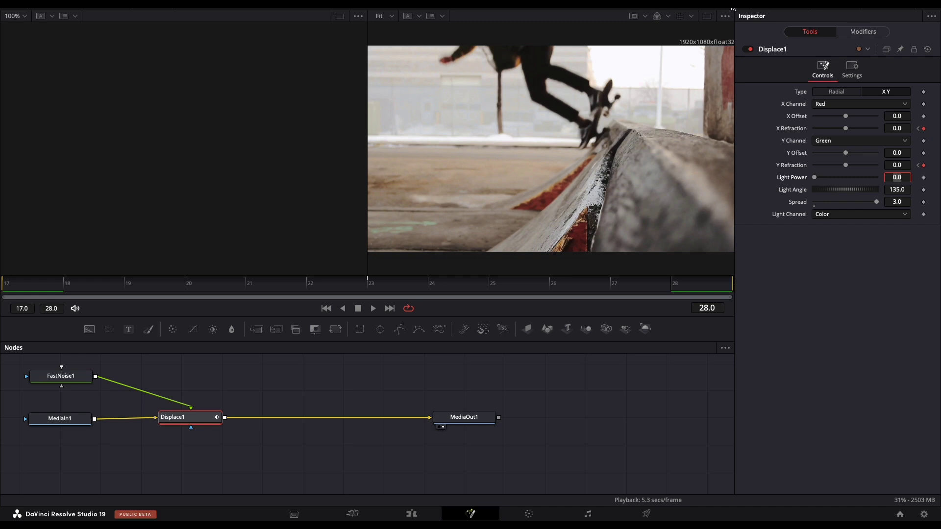
Show the Displace1 X Refraction and Y Refraction curves in the Spline editor, fitted to view, and smooth all their keyframes.
{"action": "key", "text": "shift+F8"}
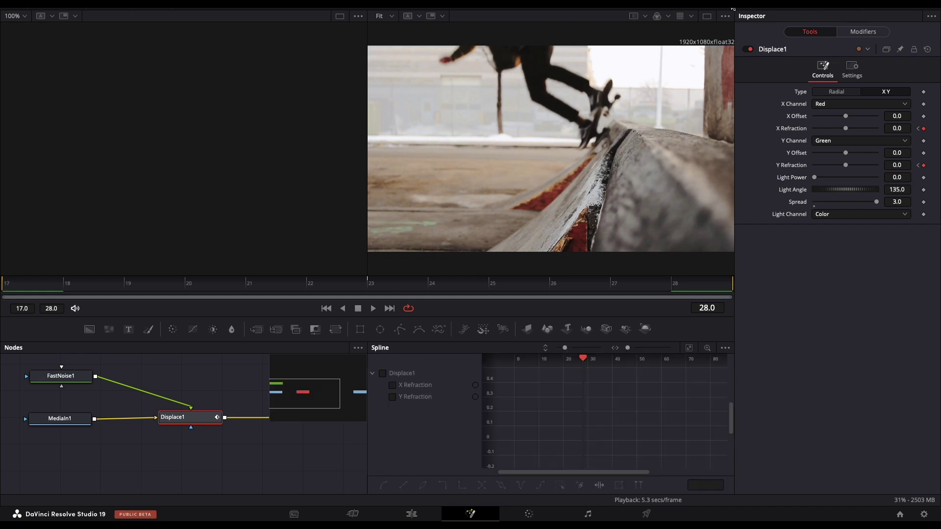
{"action": "left_click", "coordinate": [384, 375]}
{"action": "left_click", "coordinate": [689, 349]}
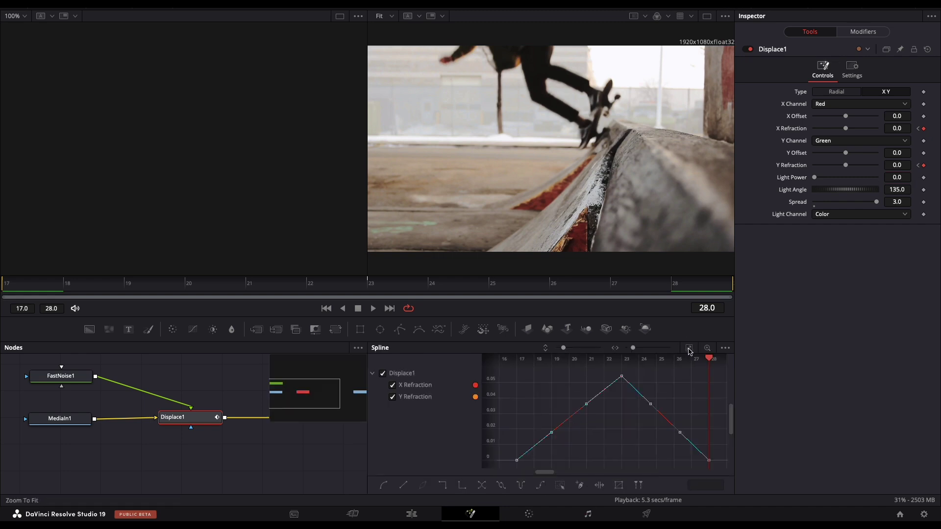
{"action": "left_click_drag", "start_coordinate": [505, 369], "coordinate": [714, 480]}
{"action": "key", "text": "shift+s"}
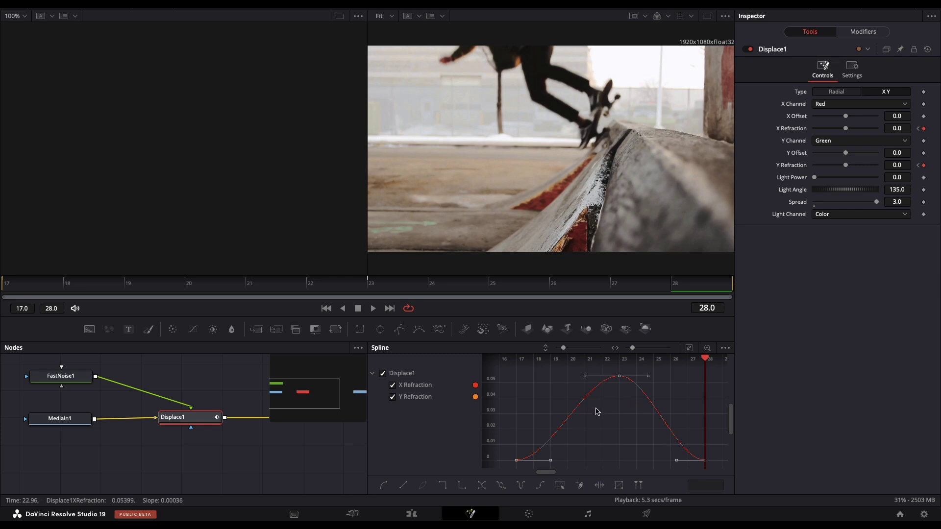
Return to the timeline and play the edit full screen from the beginning to review the distortion transition across the cut.
{"action": "left_click", "coordinate": [406, 517]}
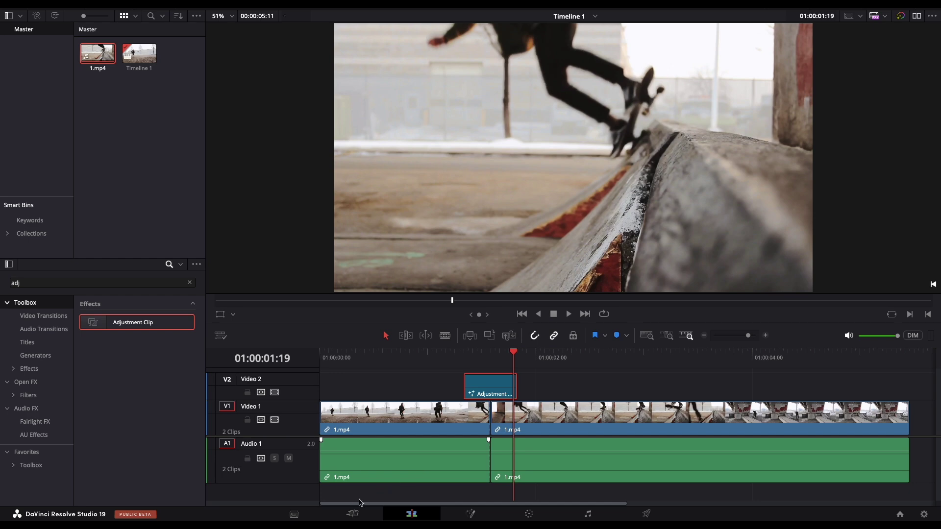
{"action": "left_click", "coordinate": [354, 515]}
{"action": "left_click", "coordinate": [850, 4]}
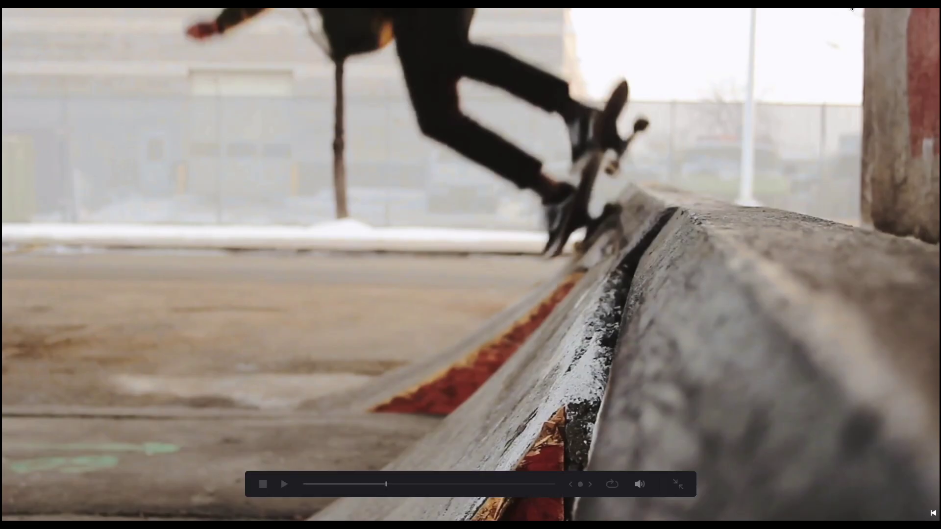
{"action": "left_click_drag", "start_coordinate": [385, 484], "coordinate": [281, 484]}
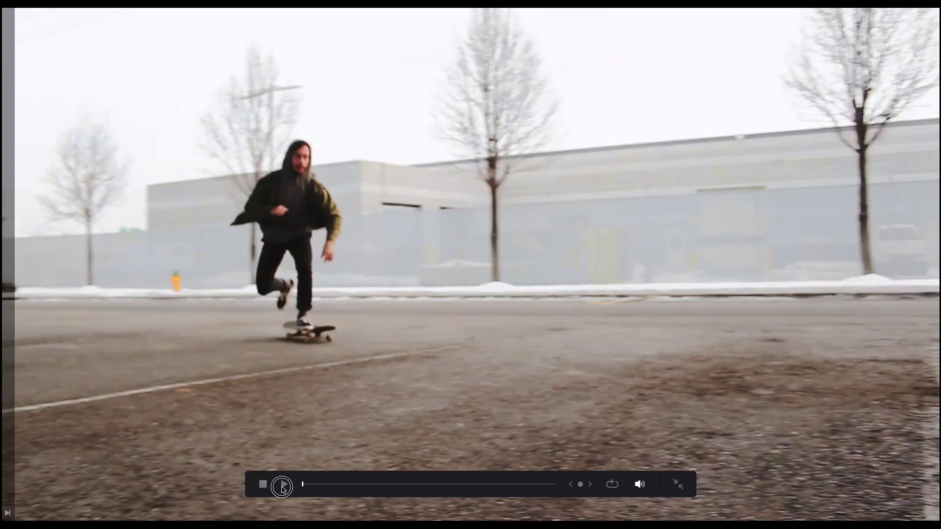
{"action": "key", "text": "space"}
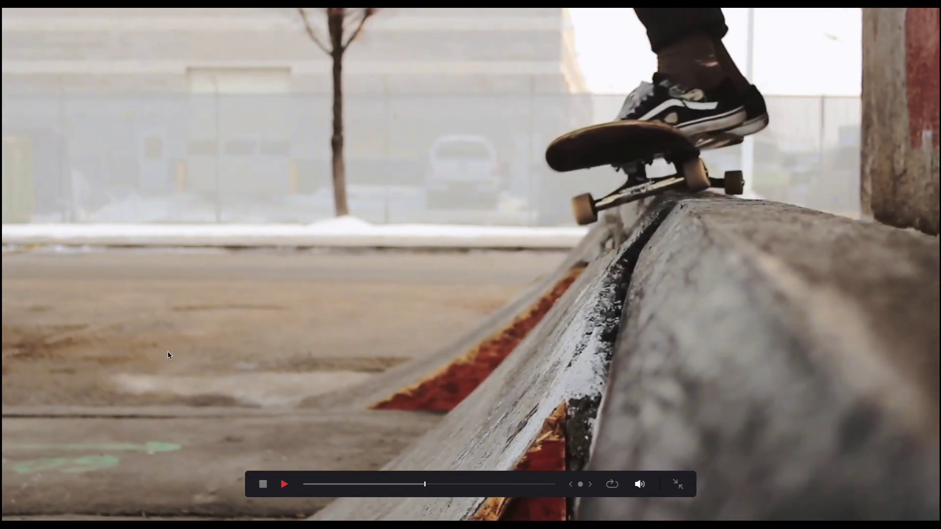
{"action": "key", "text": "space"}
{"action": "key", "text": "space"}
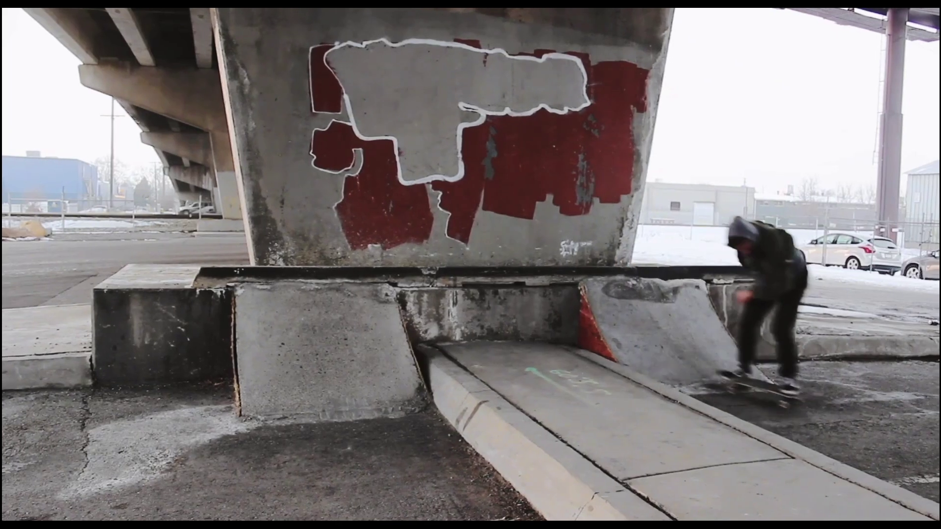